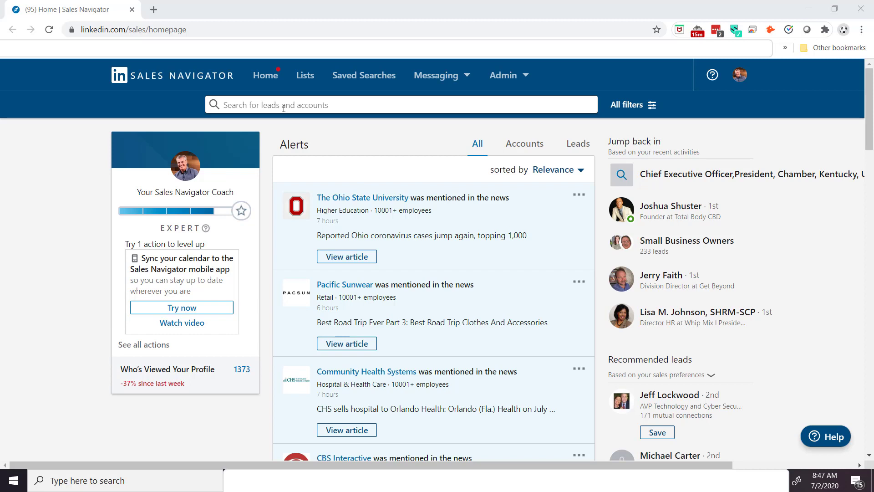
# Start an account search filtered by company headcount and include the 11-50 and 1-10 employee ranges
pyautogui.click(283, 108)
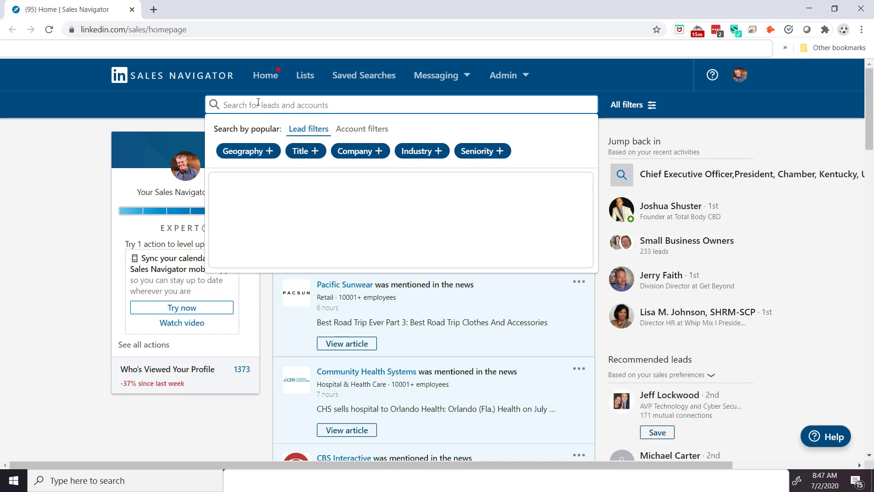
pyautogui.click(357, 132)
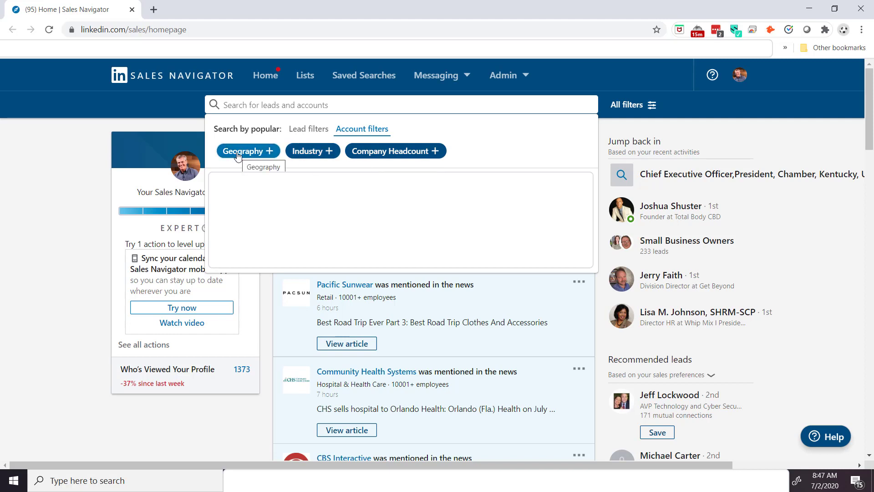
pyautogui.click(380, 153)
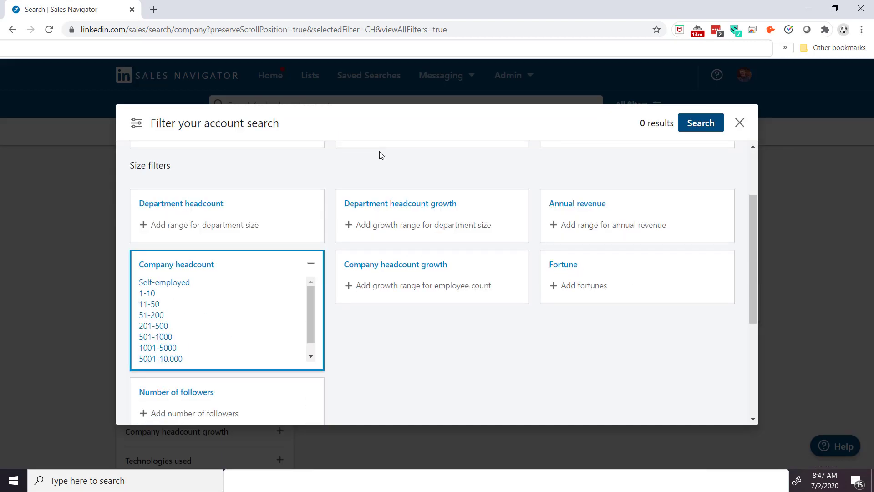
pyautogui.click(148, 304)
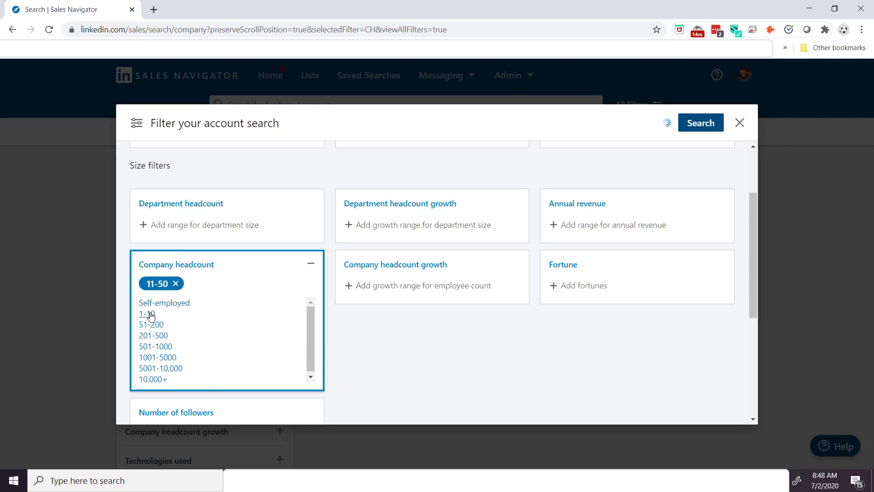
pyautogui.click(145, 313)
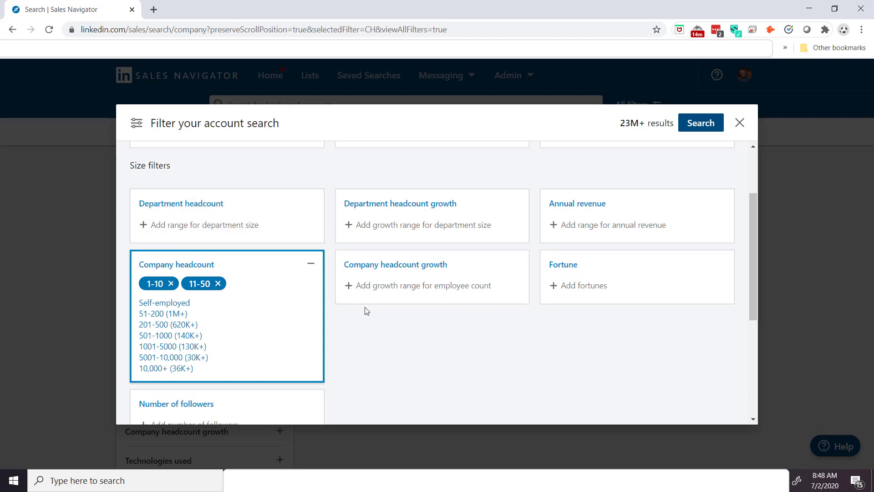
# Add Louisville, Kentucky, United States and Louisville Metropolitan Area as included regions in the account search's geography filter
pyautogui.scroll(2, 360, 309)
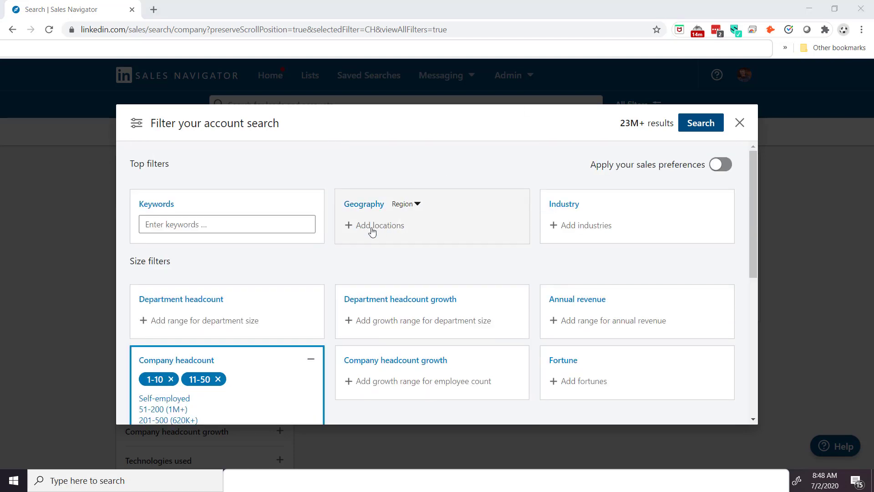
pyautogui.click(372, 231)
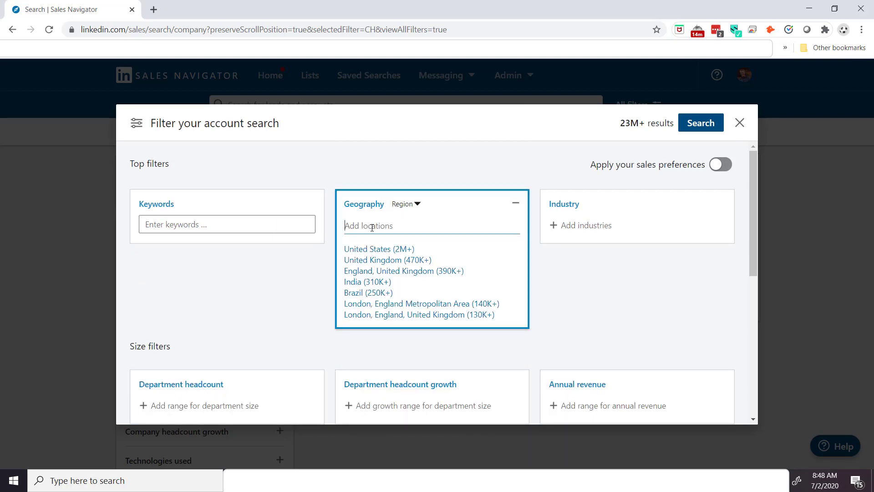
pyautogui.write('Lou')
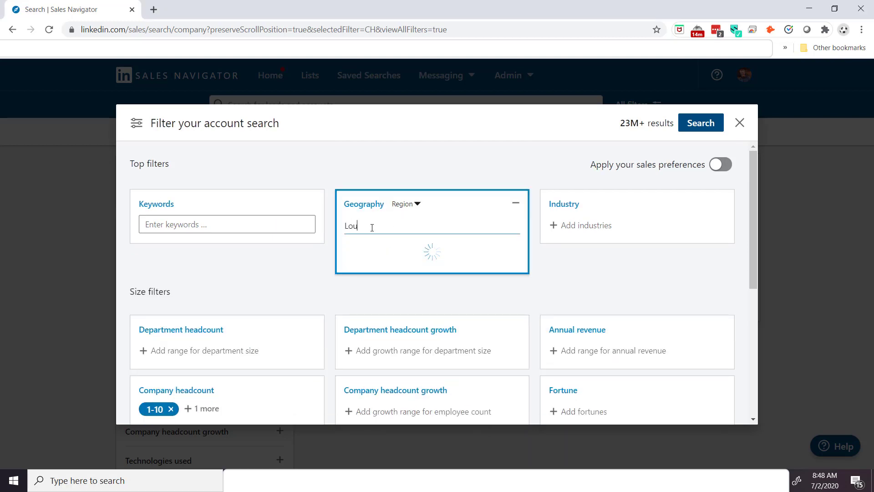
pyautogui.write('isville')
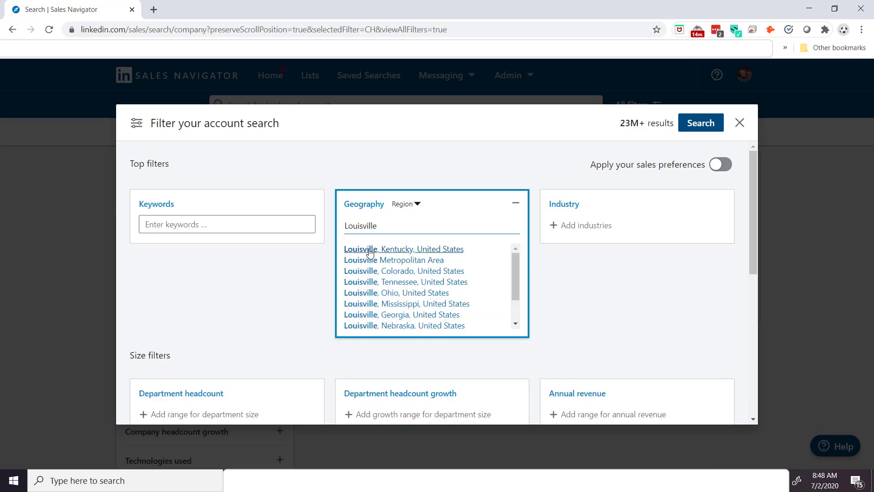
pyautogui.click(370, 251)
pyautogui.write('Louisvill')
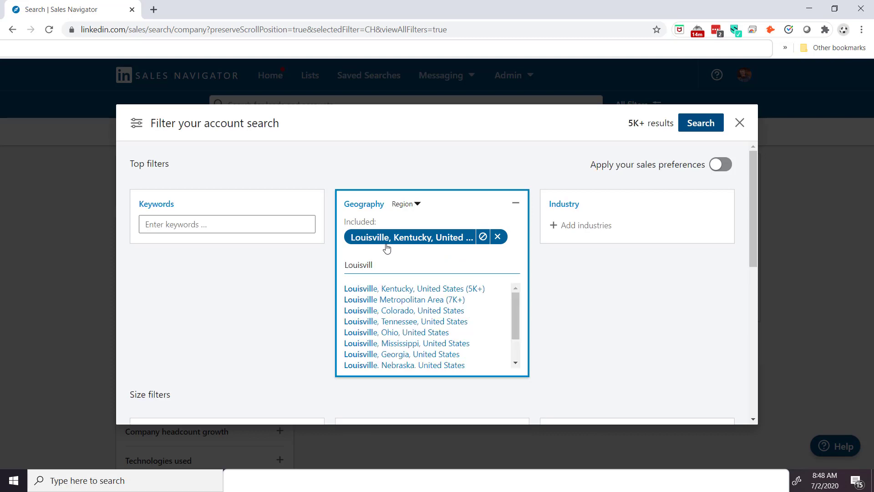
pyautogui.click(370, 300)
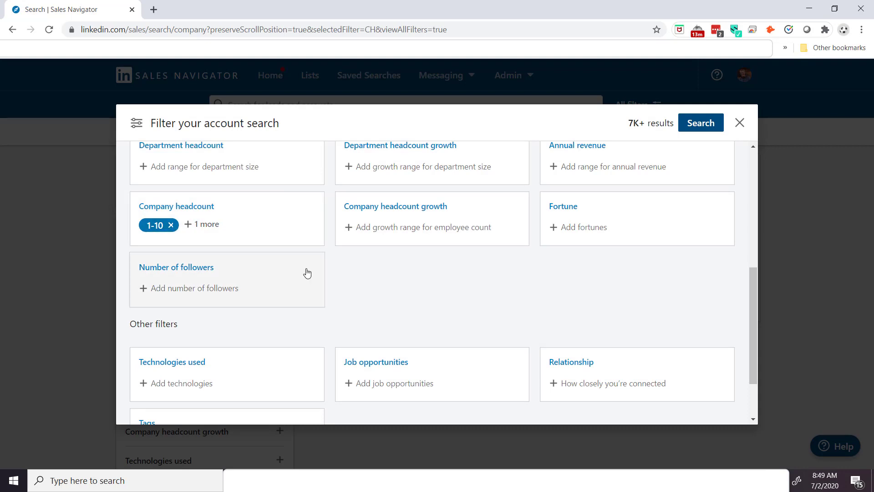
# Include the Machinery industry in the account search filters
pyautogui.scroll(3, 306, 273)
pyautogui.scroll(2, 308, 273)
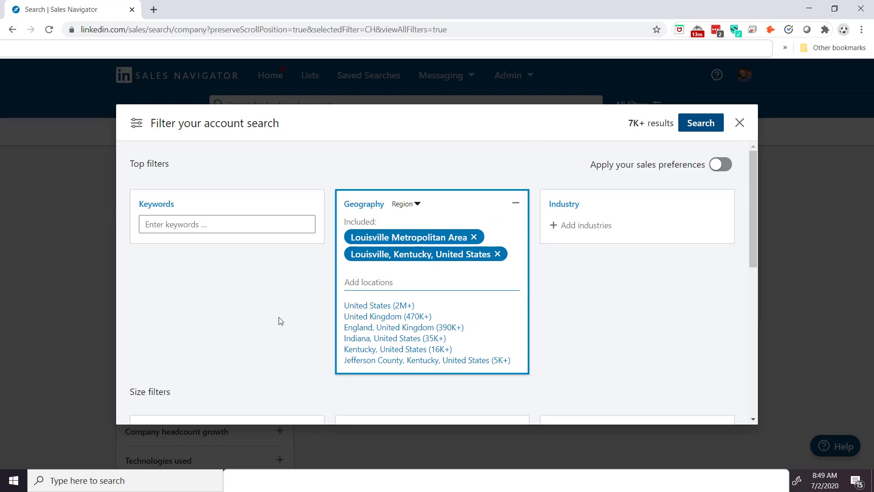
pyautogui.scroll(-5, 279, 321)
pyautogui.scroll(-3, 279, 321)
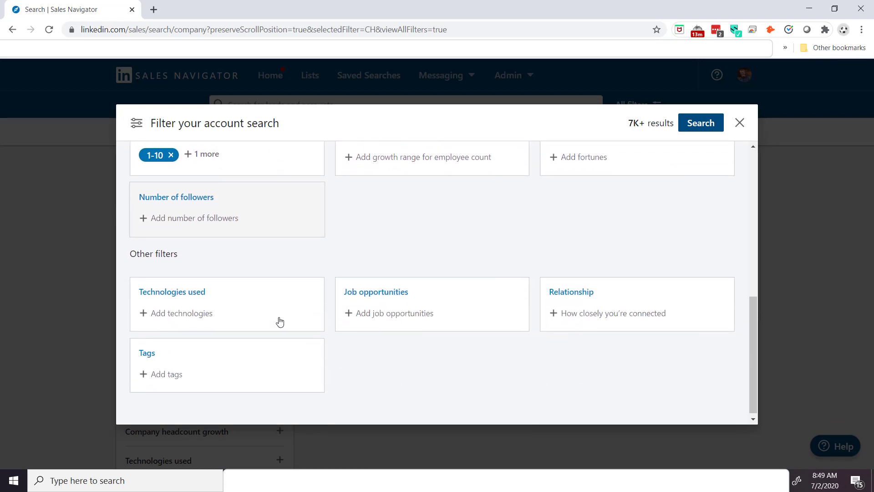
pyautogui.scroll(10, 279, 322)
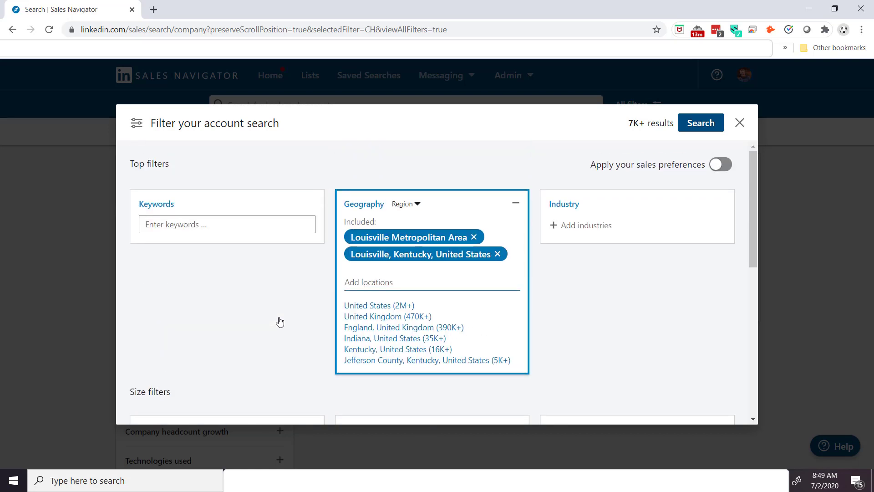
pyautogui.click(590, 230)
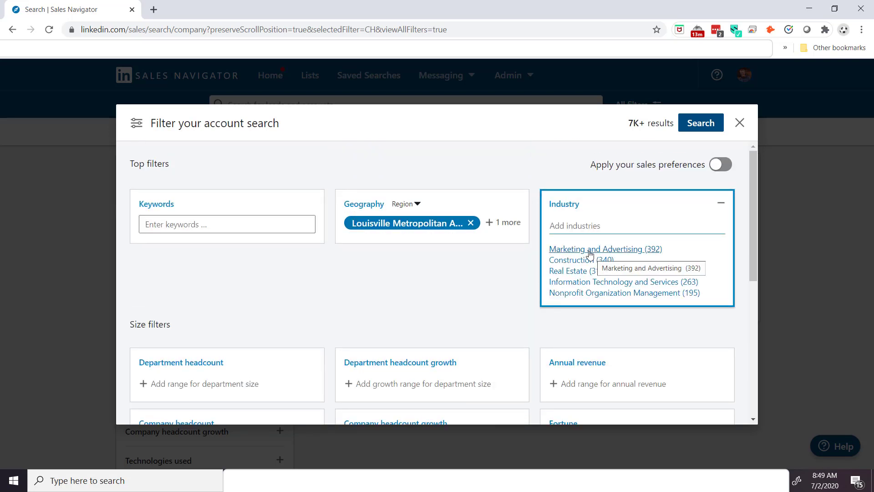
pyautogui.scroll(-3, 590, 254)
pyautogui.scroll(3, 590, 255)
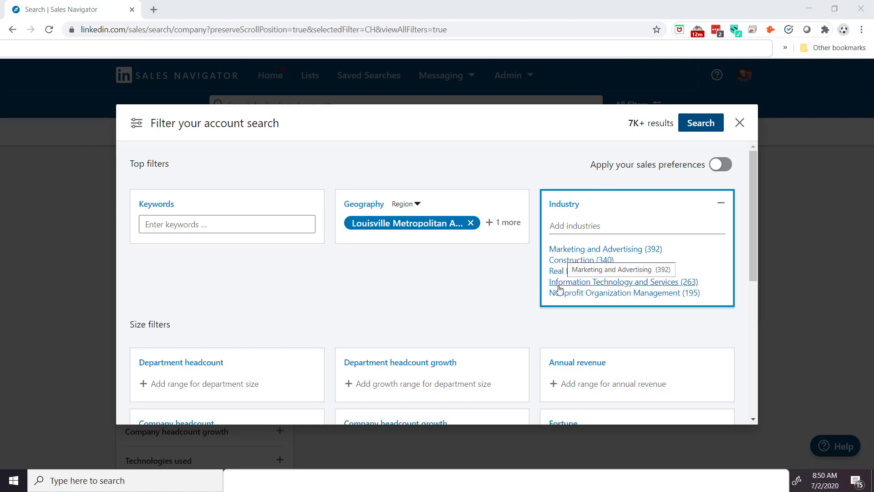
pyautogui.click(562, 226)
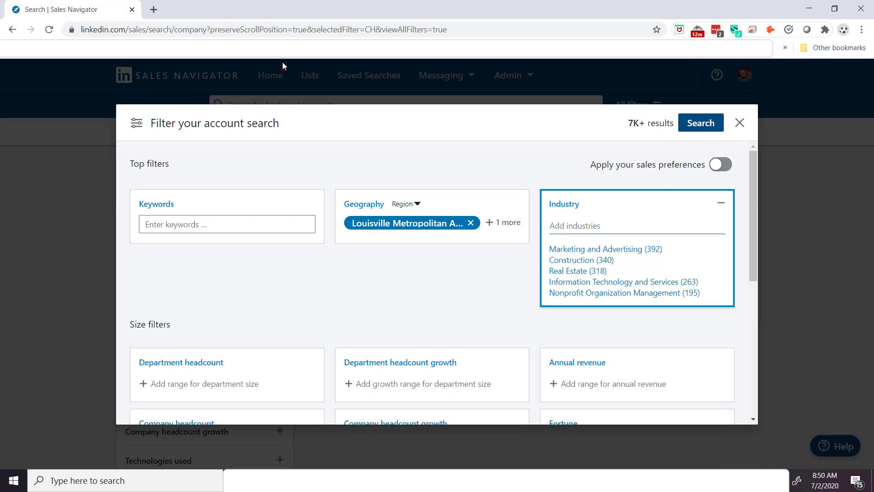
pyautogui.write('machiner')
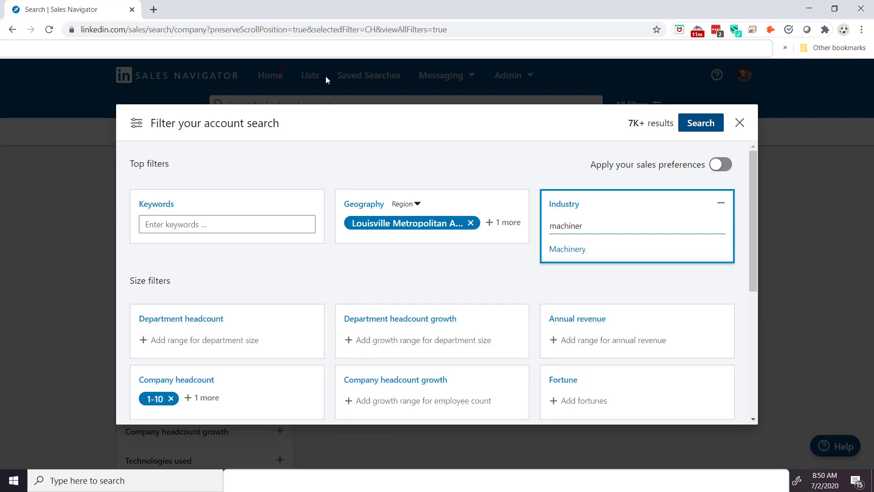
pyautogui.click(559, 253)
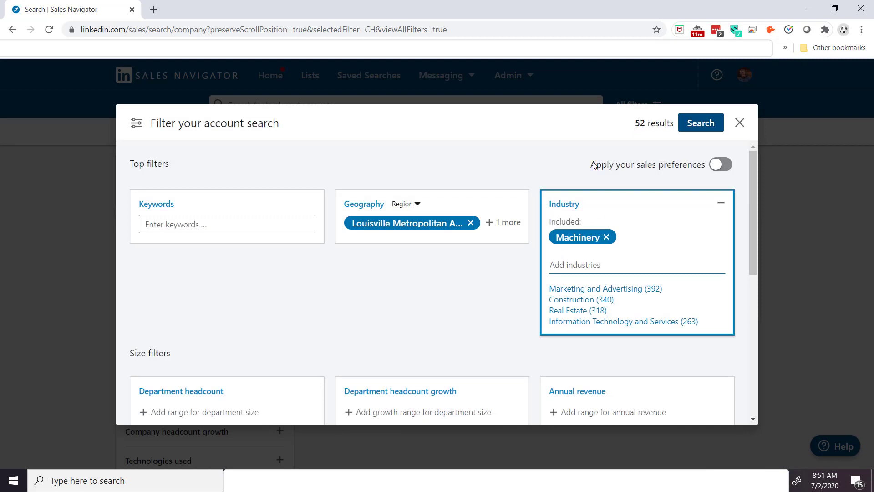
# Review the remaining account filters and run the account search
pyautogui.scroll(-7, 331, 277)
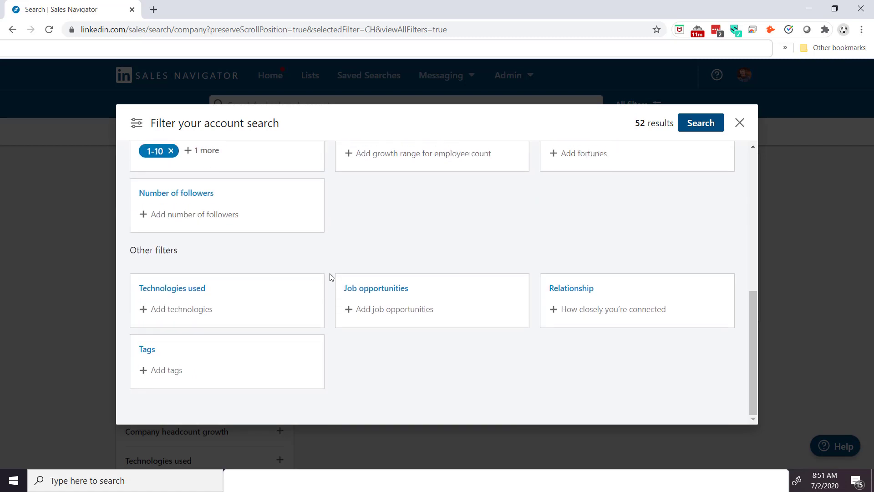
pyautogui.scroll(2, 331, 278)
pyautogui.scroll(5, 302, 269)
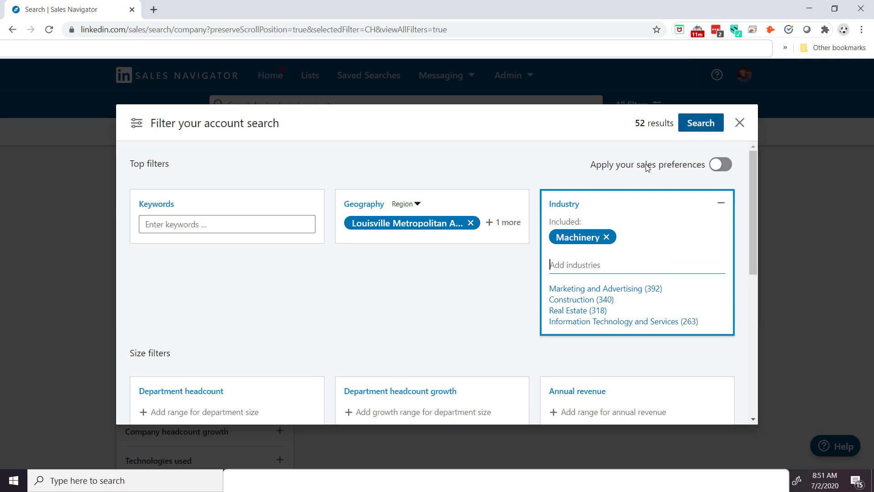
pyautogui.click(696, 126)
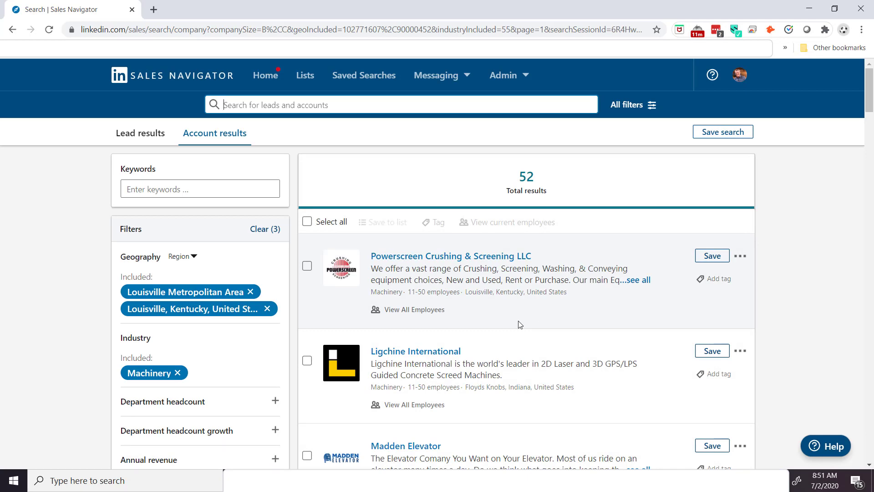
# Look through the first page of account results to examine the matching machinery companies
pyautogui.scroll(-2, 520, 325)
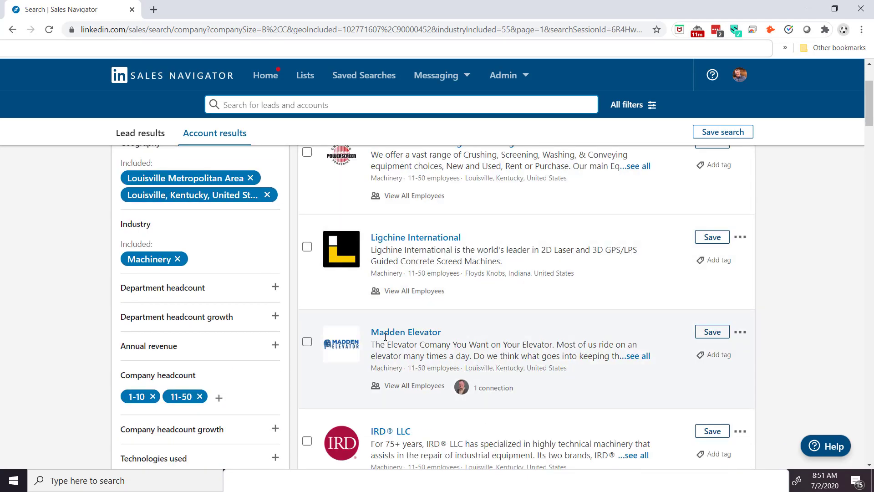
pyautogui.scroll(3, 385, 336)
pyautogui.scroll(-4, 445, 316)
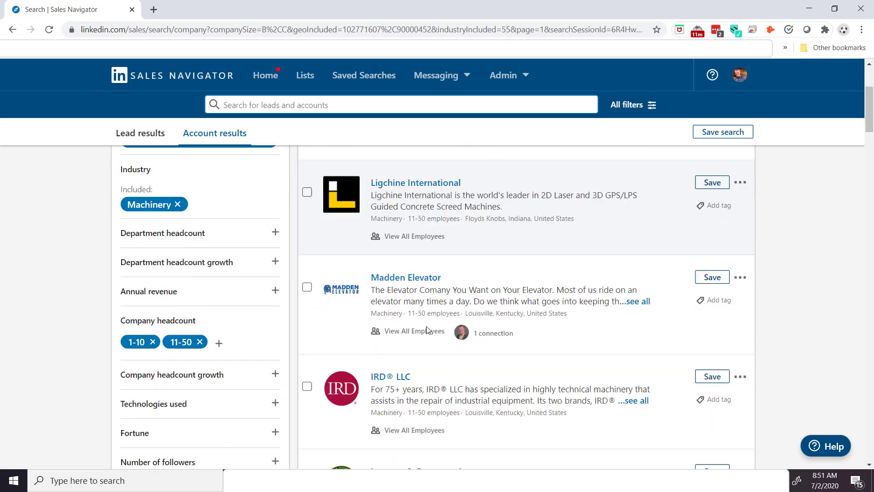
pyautogui.scroll(-15, 427, 329)
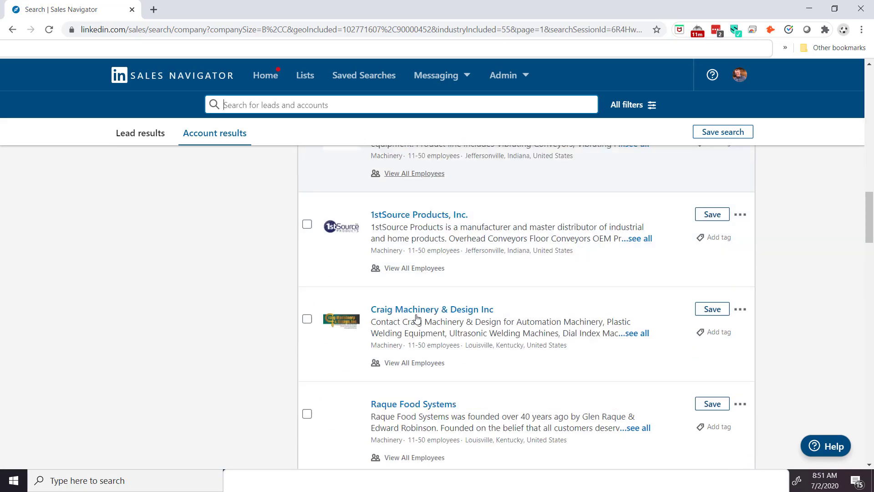
pyautogui.scroll(-2, 416, 317)
pyautogui.scroll(-4, 417, 318)
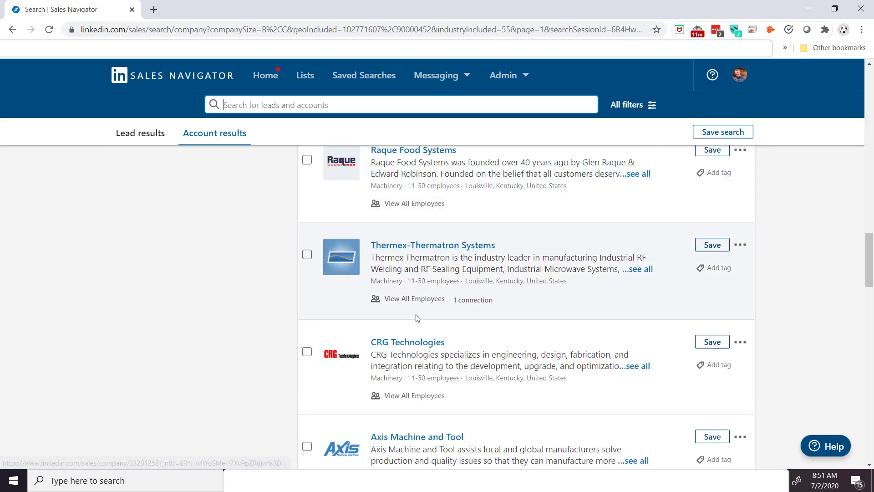
pyautogui.scroll(-12, 417, 318)
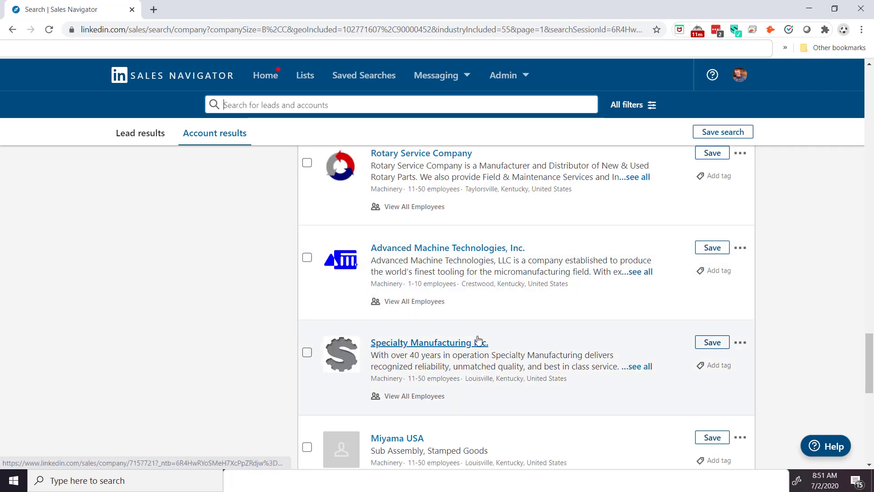
pyautogui.scroll(-8, 469, 339)
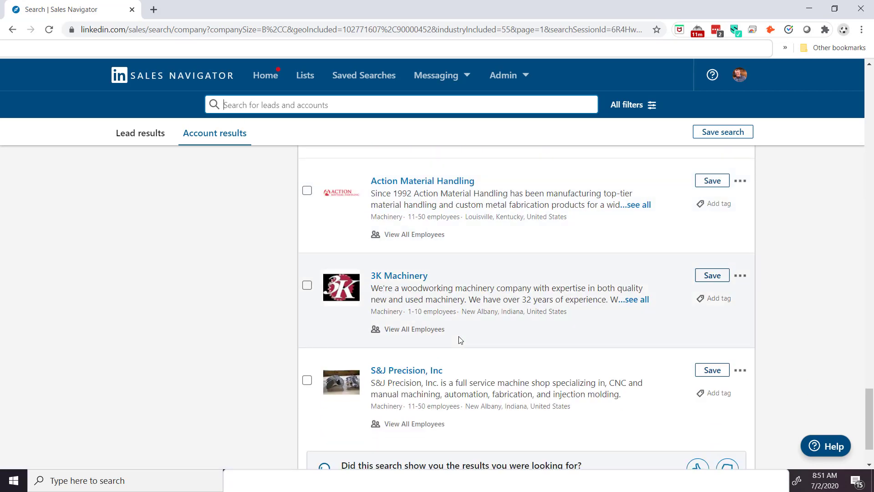
pyautogui.scroll(-2, 461, 340)
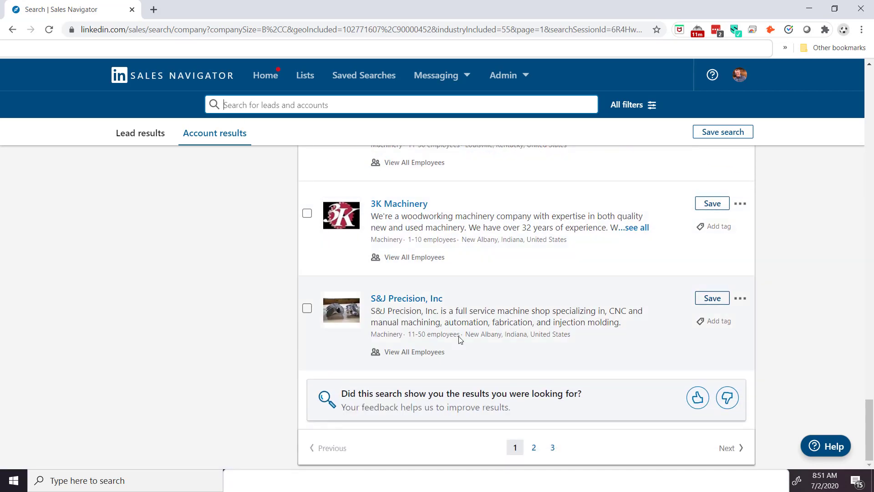
pyautogui.scroll(20, 459, 339)
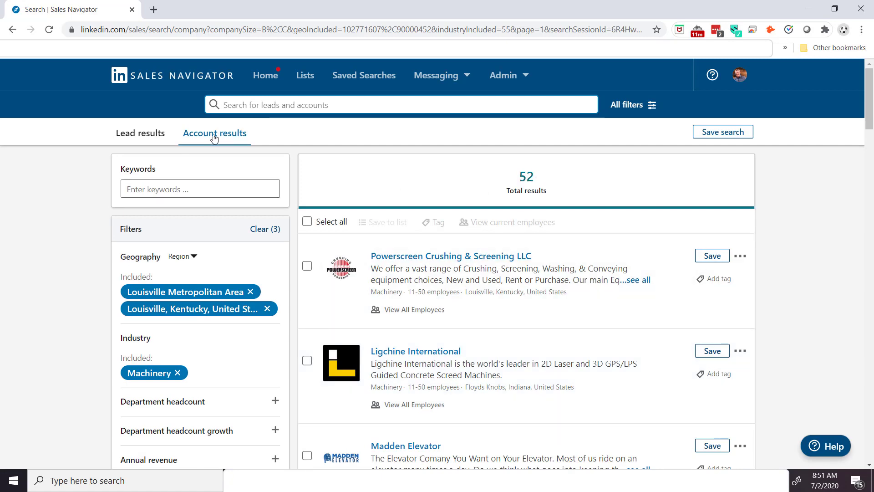
# Switch to the lead results for this search and show only leads who posted on LinkedIn in the past 30 days
pyautogui.click(134, 137)
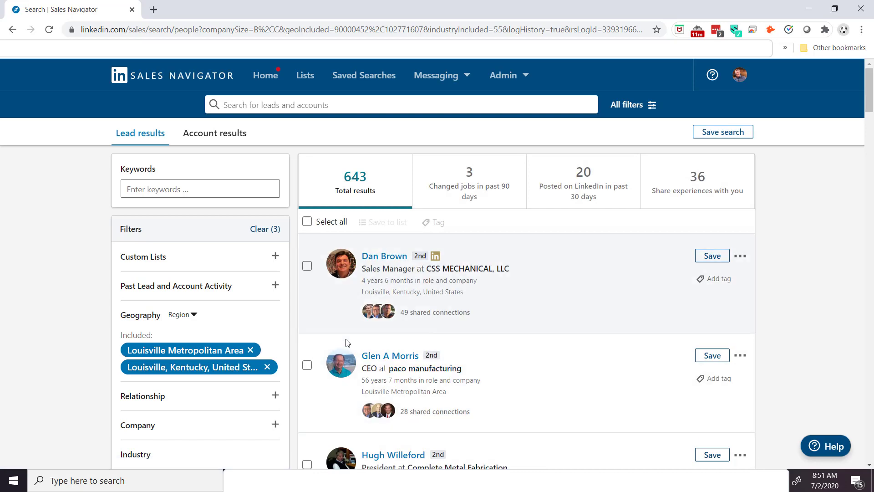
pyautogui.scroll(-5, 186, 315)
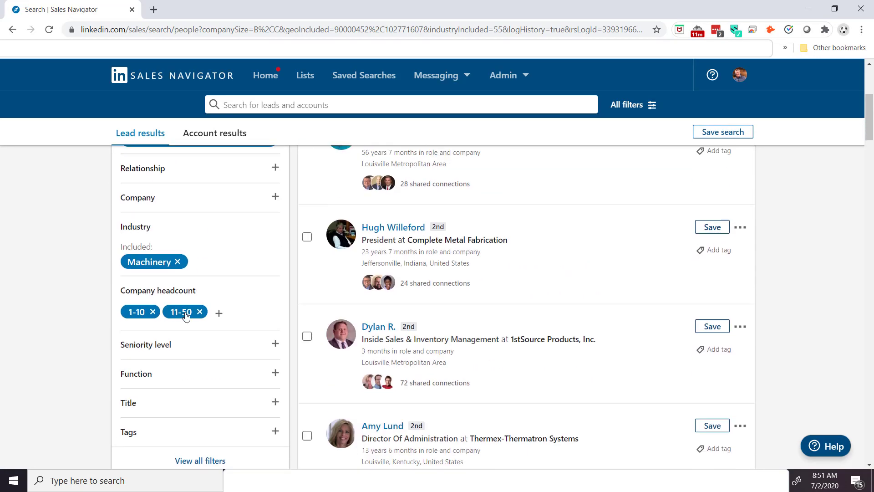
pyautogui.scroll(3, 384, 295)
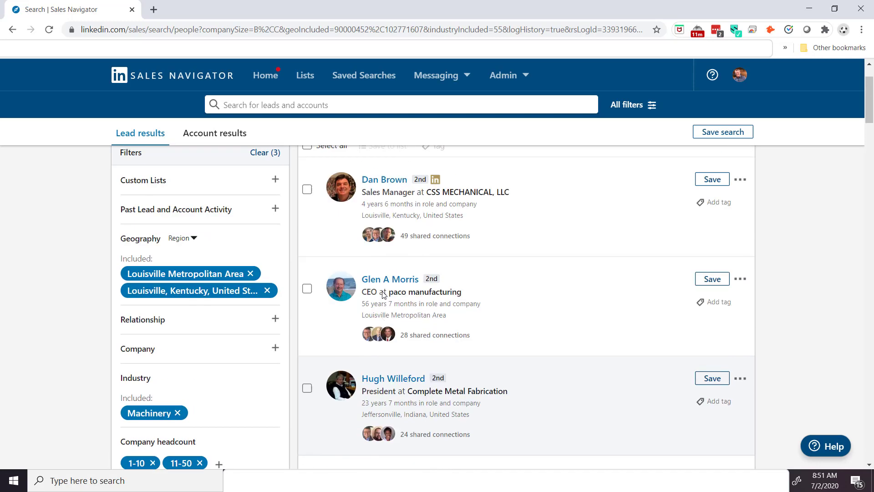
pyautogui.scroll(2, 384, 295)
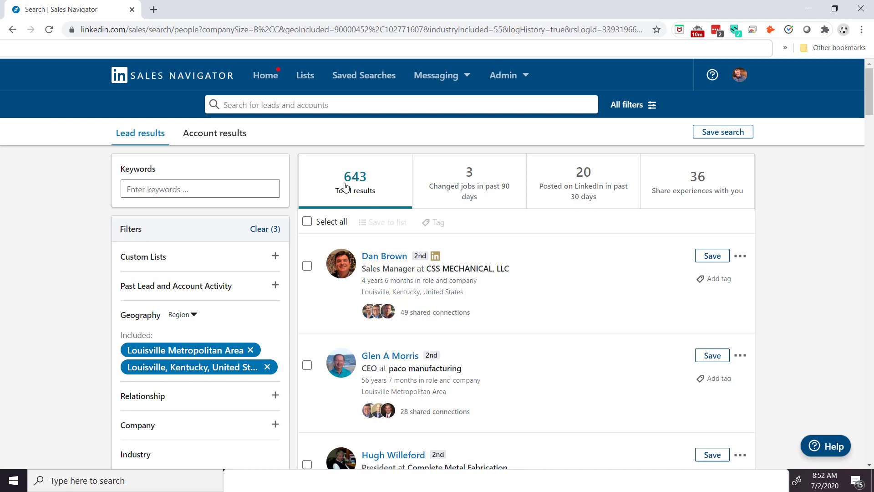
pyautogui.click(590, 183)
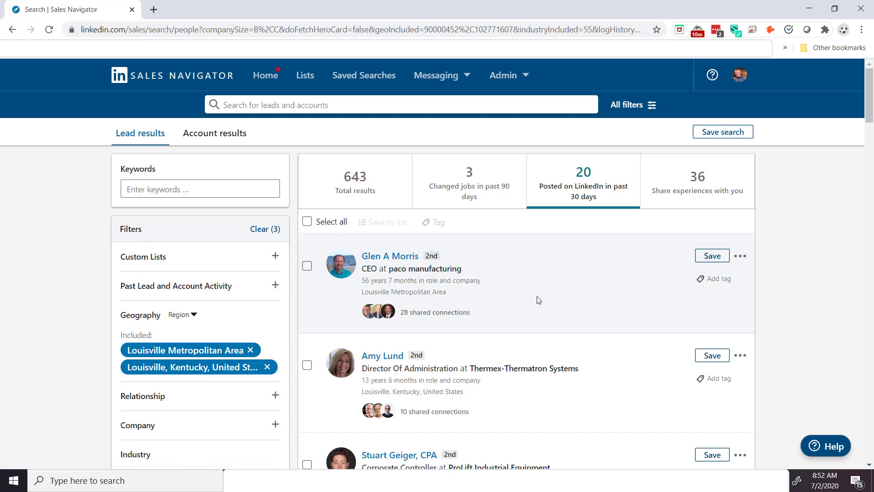
# Look through the leads who posted in the past 30 days to examine their roles and companies
pyautogui.scroll(-4, 530, 298)
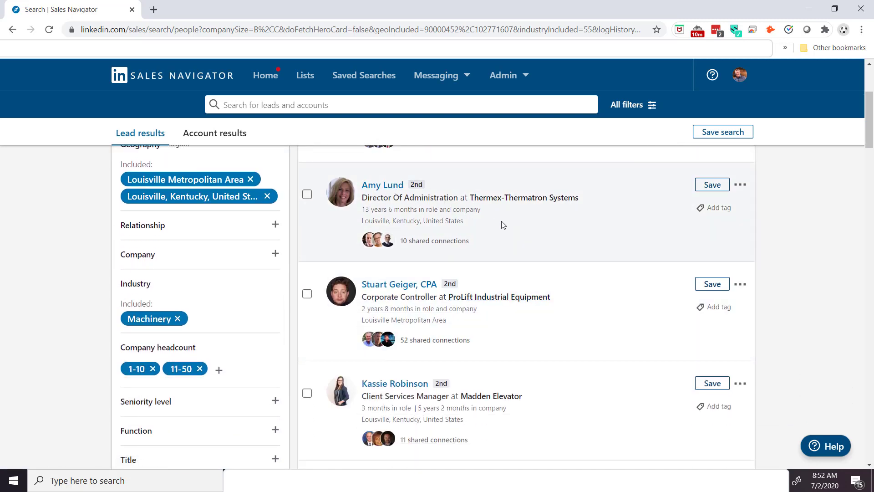
pyautogui.scroll(-5, 520, 273)
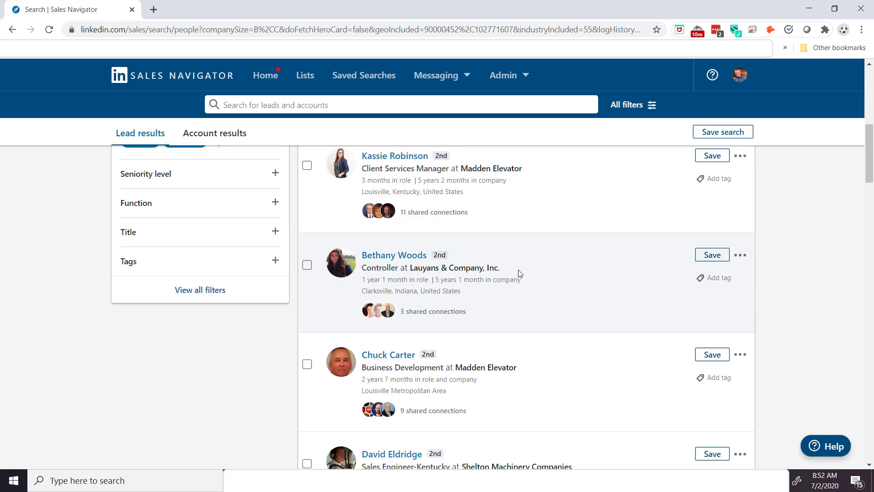
pyautogui.scroll(-3, 521, 273)
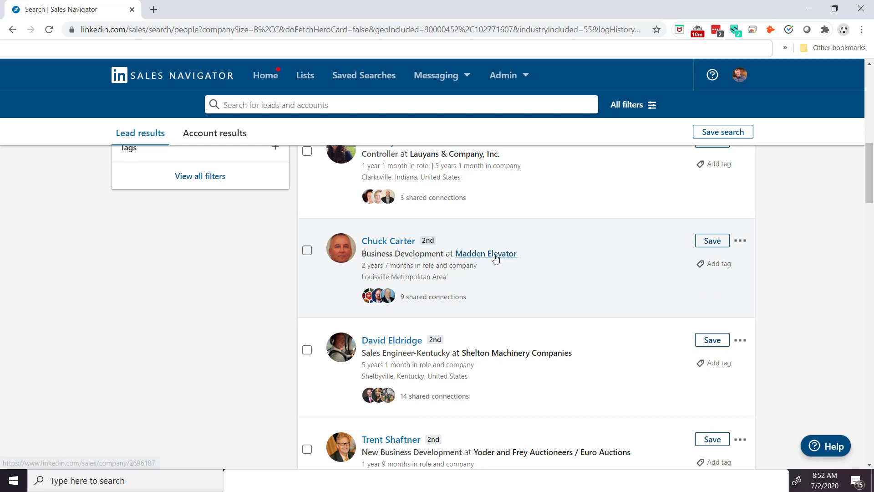
pyautogui.scroll(10, 581, 274)
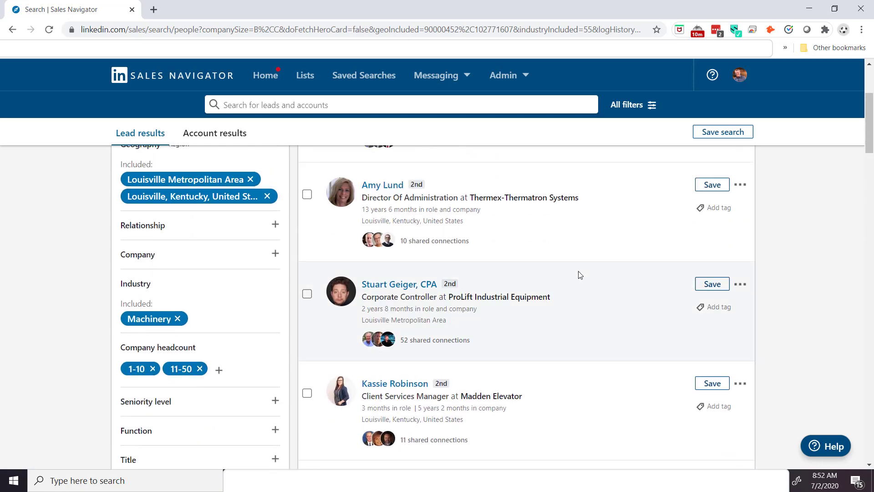
pyautogui.scroll(2, 579, 273)
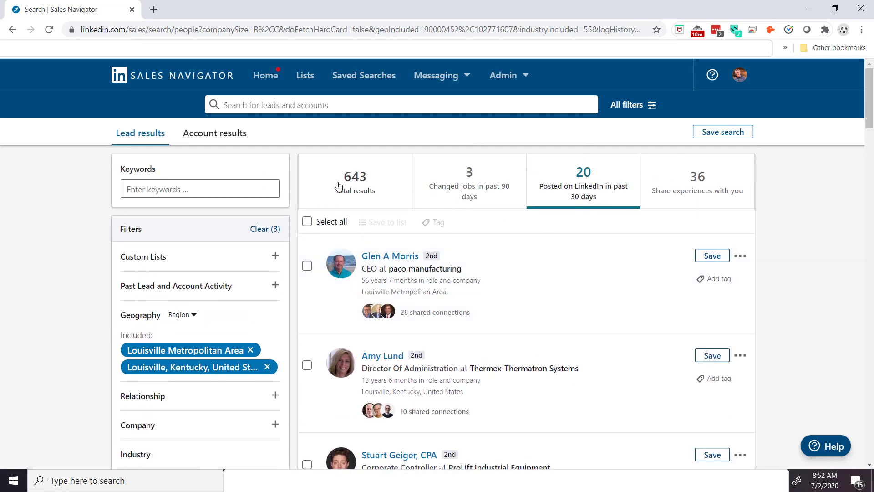
# Filter the leads by the current title Chief Executive Officer
pyautogui.scroll(-6, 475, 272)
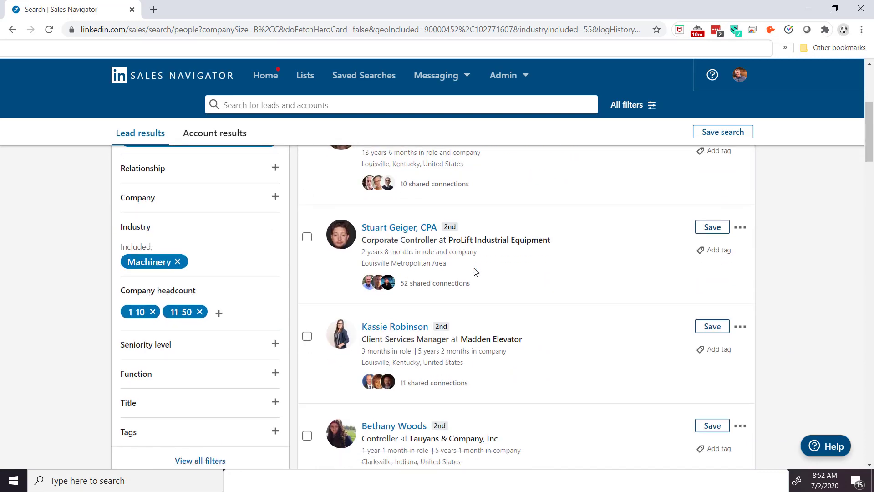
pyautogui.scroll(-1, 318, 280)
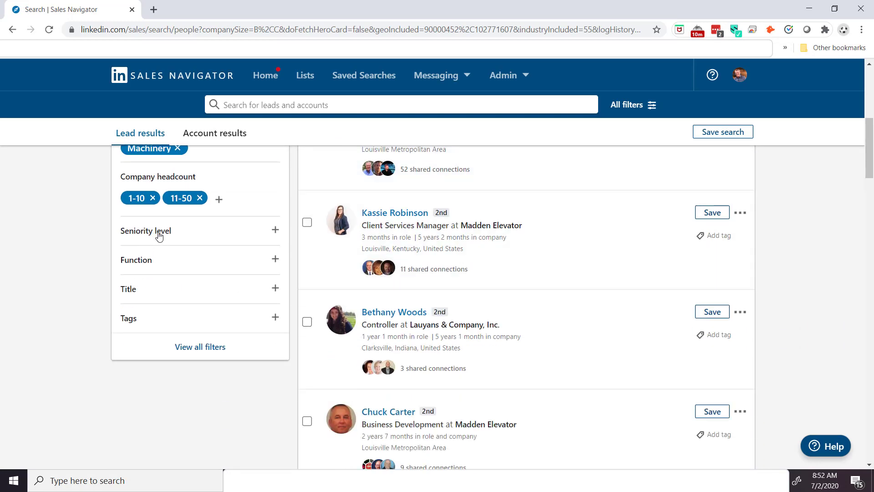
pyautogui.click(137, 294)
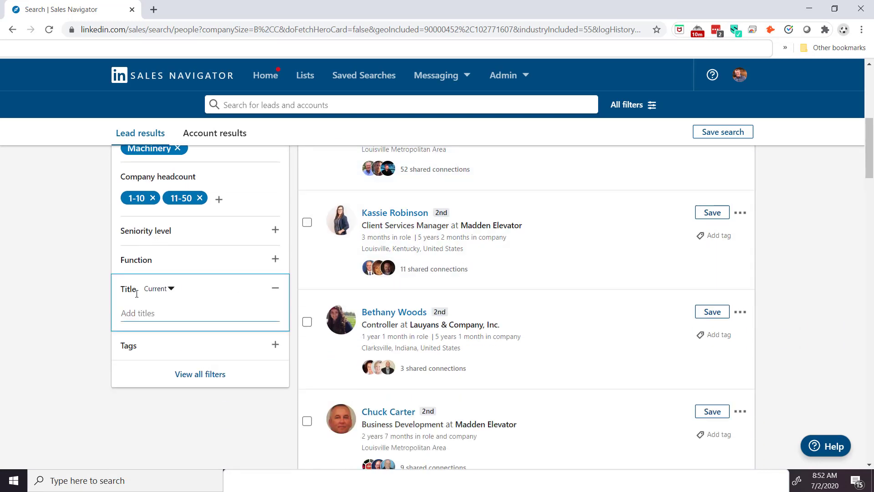
pyautogui.write('CEO')
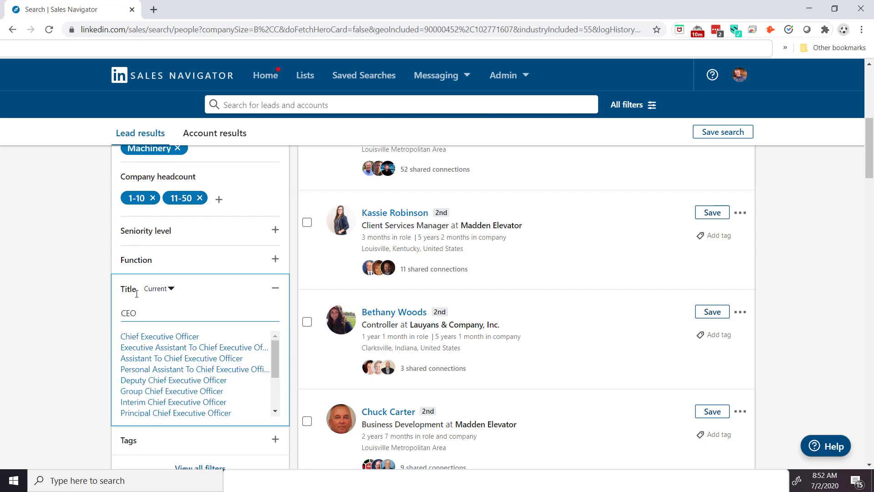
pyautogui.click(130, 339)
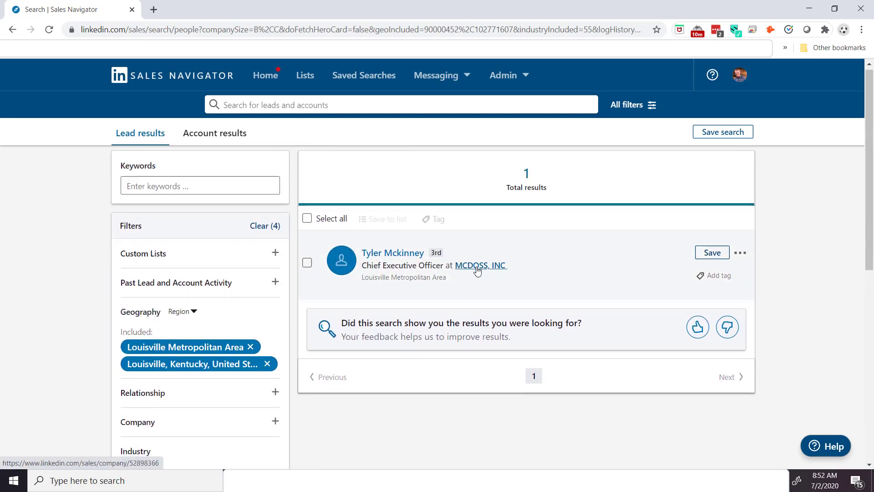
# Add President as a second included current title and look over the resulting leads
pyautogui.scroll(-8, 469, 272)
pyautogui.scroll(1, 229, 345)
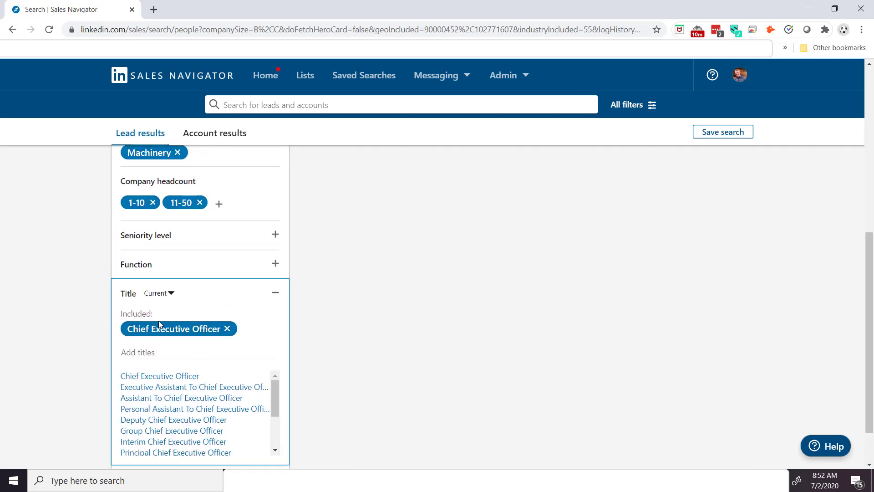
pyautogui.click(143, 353)
pyautogui.write('P')
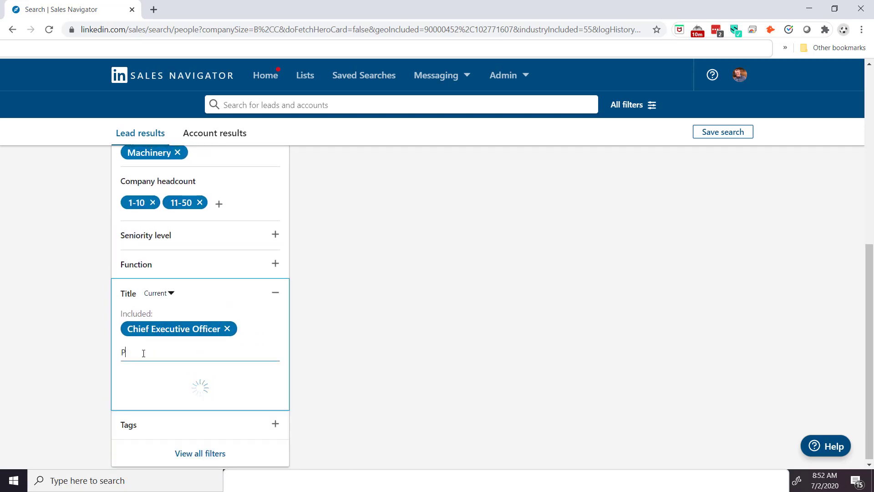
pyautogui.write('resident')
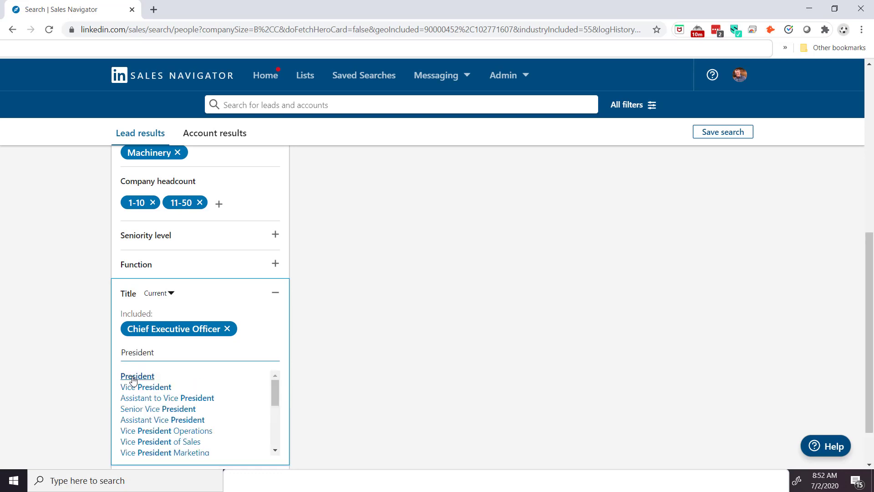
pyautogui.click(133, 377)
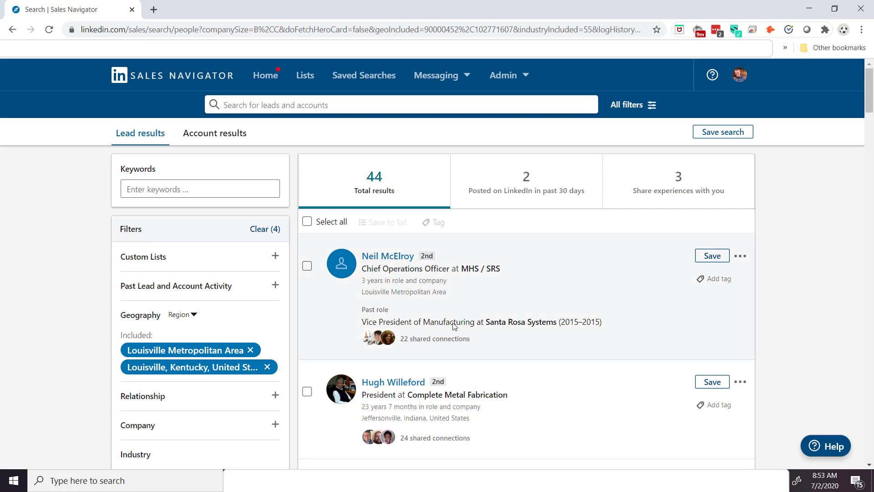
pyautogui.scroll(-3, 545, 299)
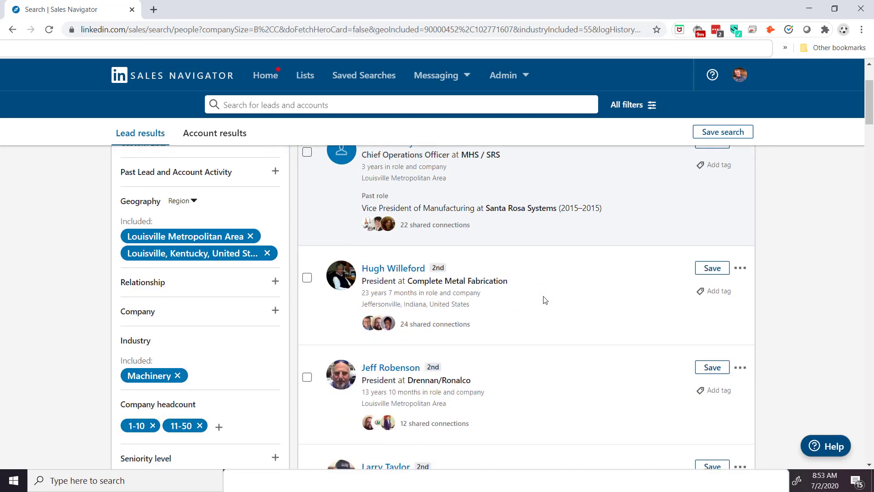
pyautogui.scroll(3, 545, 300)
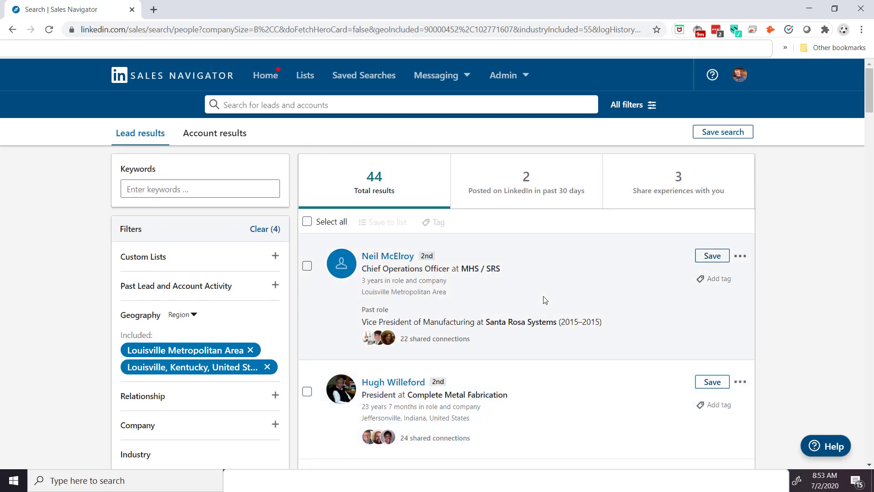